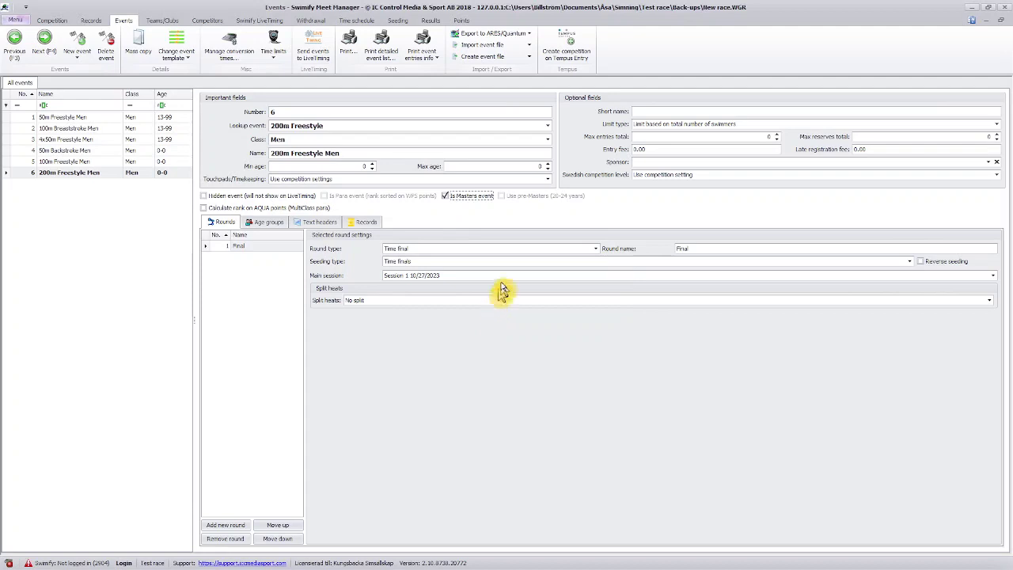
# - Enable pre-Masters (20-24 years) for the 200m Freestyle Men event and view its age groups
pyautogui.click(503, 196)
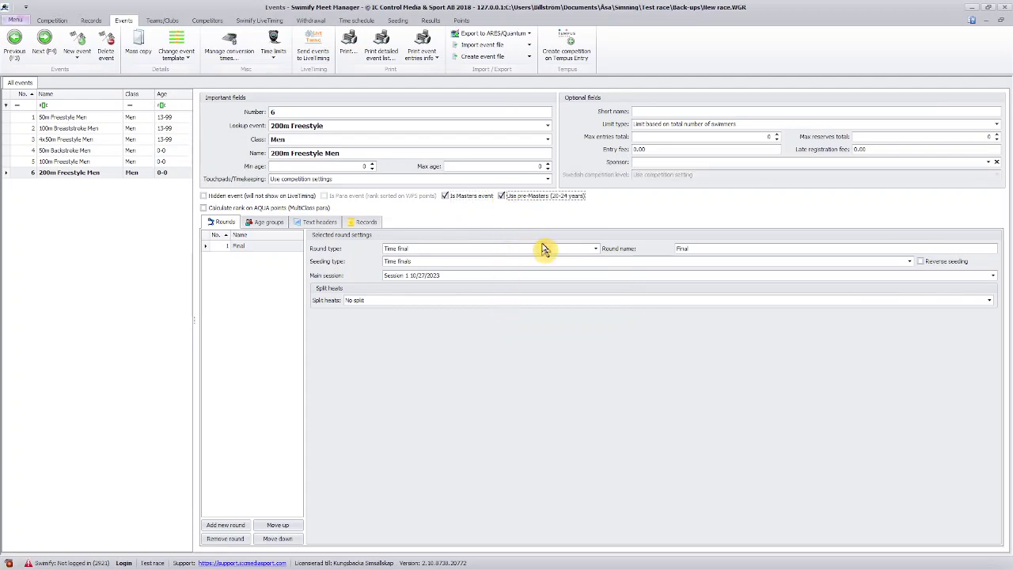
pyautogui.click(265, 223)
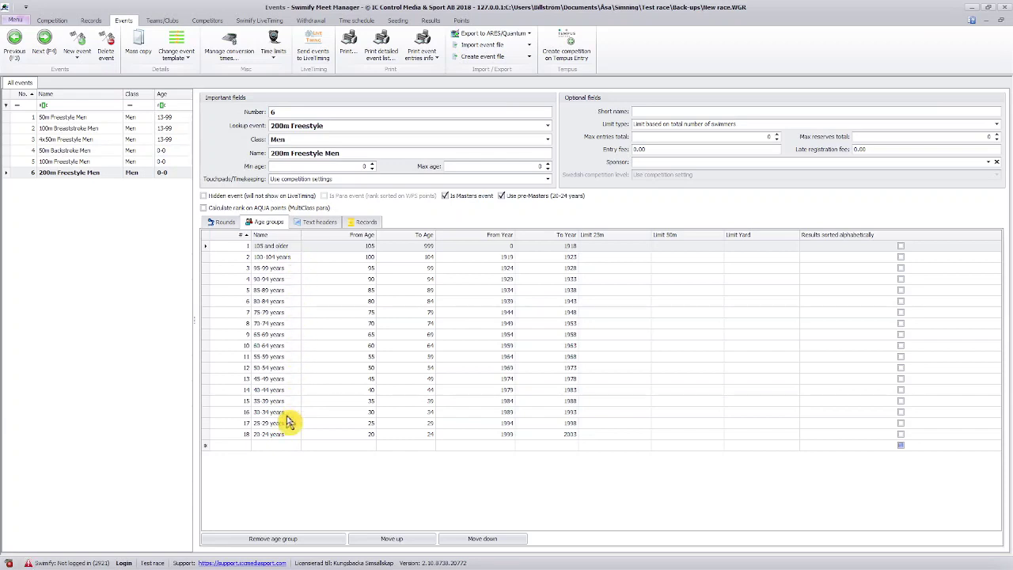
# - Set the seeding type of the event's final round to Masters seeding, merge age groups
pyautogui.click(224, 224)
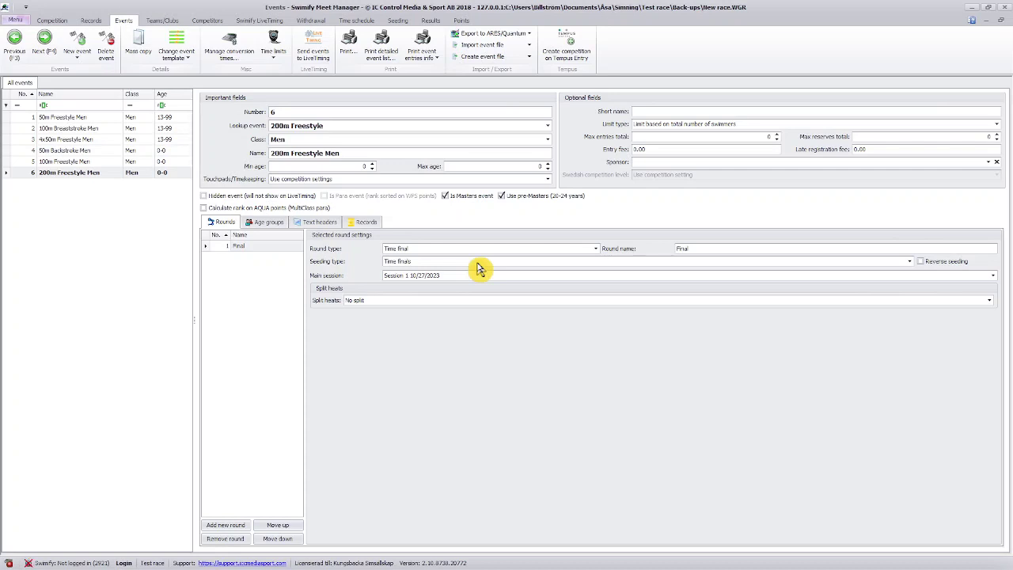
pyautogui.click(479, 266)
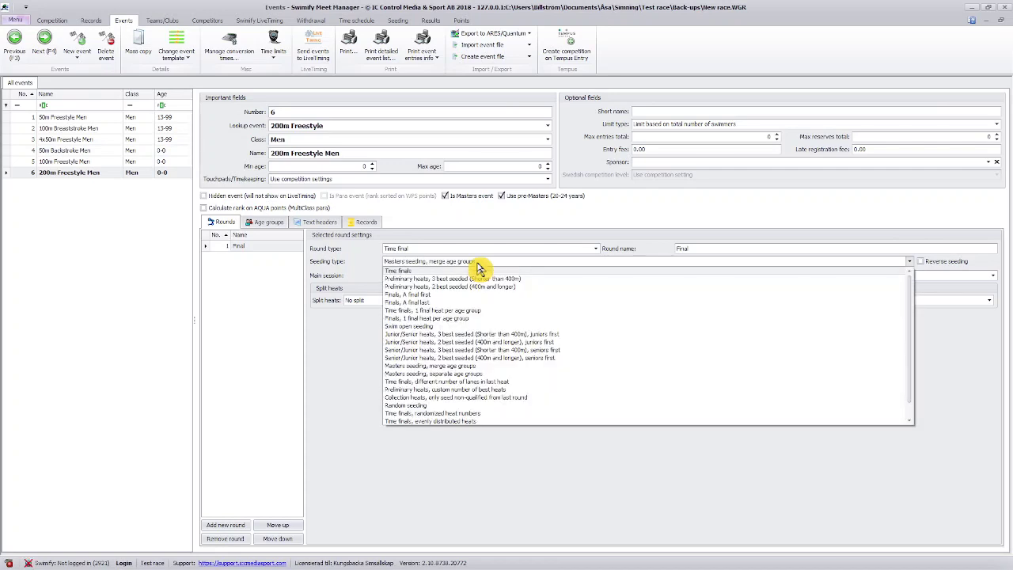
pyautogui.click(485, 367)
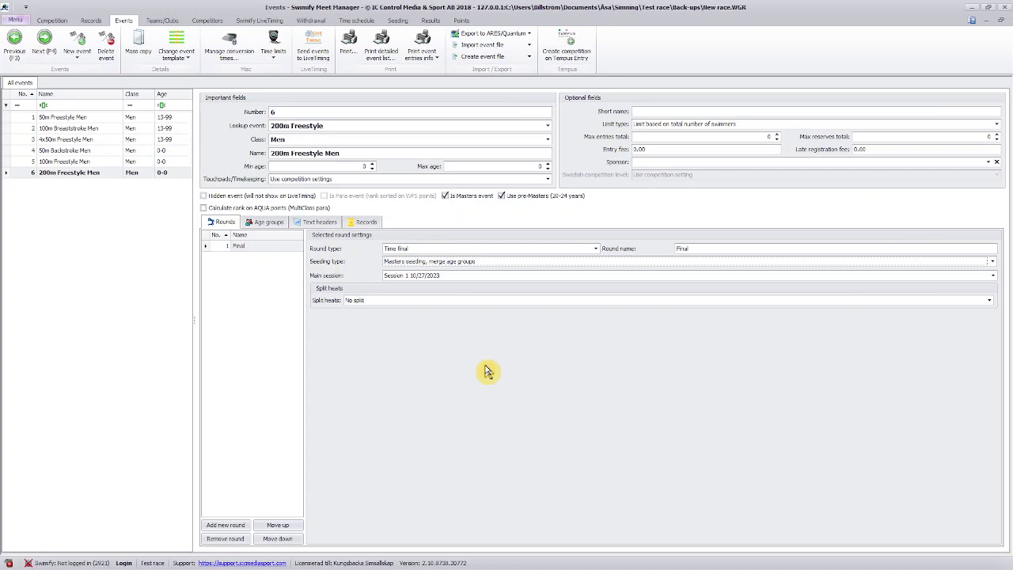
pyautogui.click(482, 265)
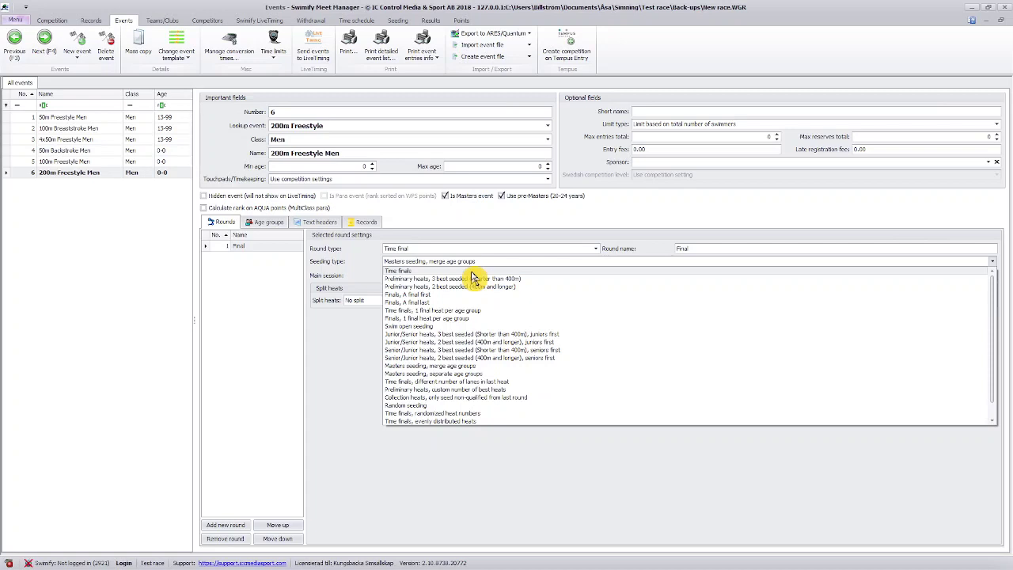
pyautogui.click(447, 366)
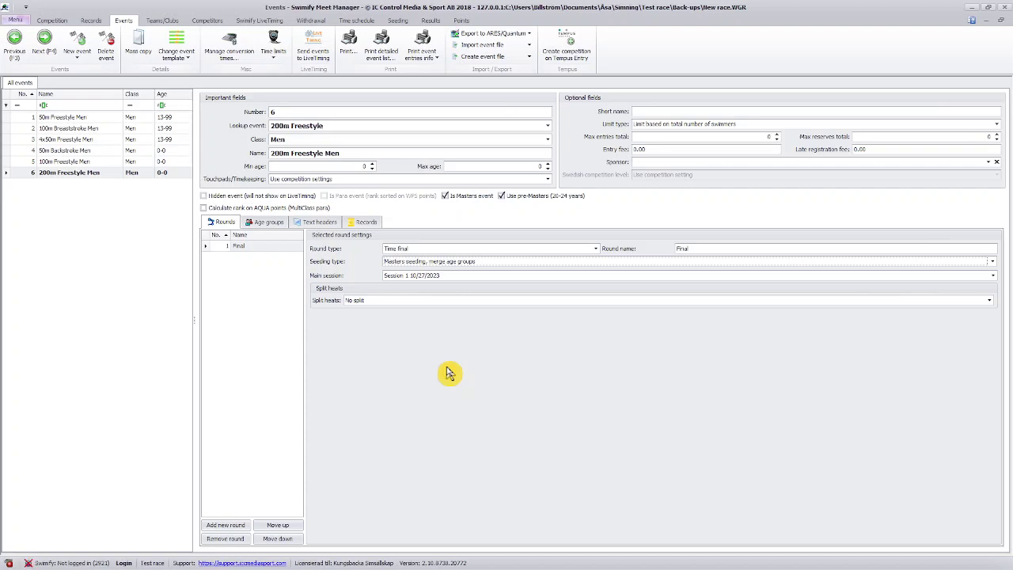
# - Open the record lists and, in the browser, view the Mastersrekord 2023-11-15 file page among the helpdesk's WinGrodan 2 downloads
pyautogui.click(92, 22)
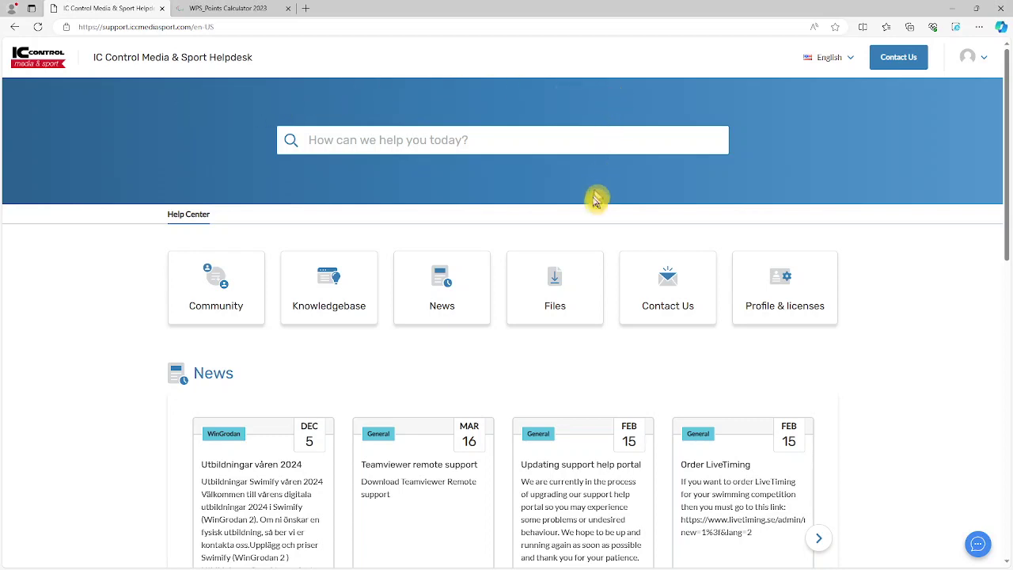
pyautogui.click(558, 309)
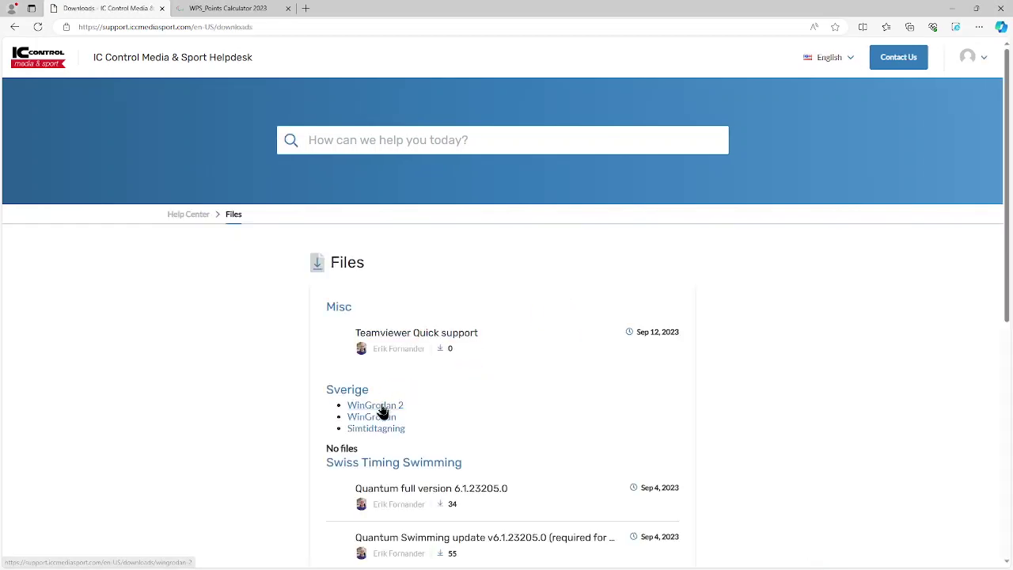
pyautogui.click(402, 406)
pyautogui.scroll(-4, 475, 377)
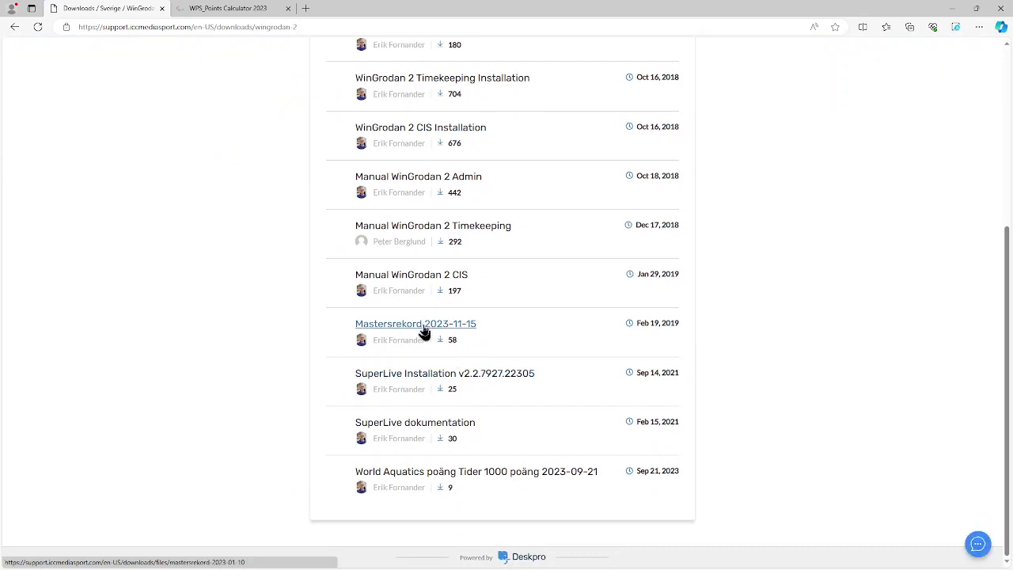
pyautogui.click(415, 323)
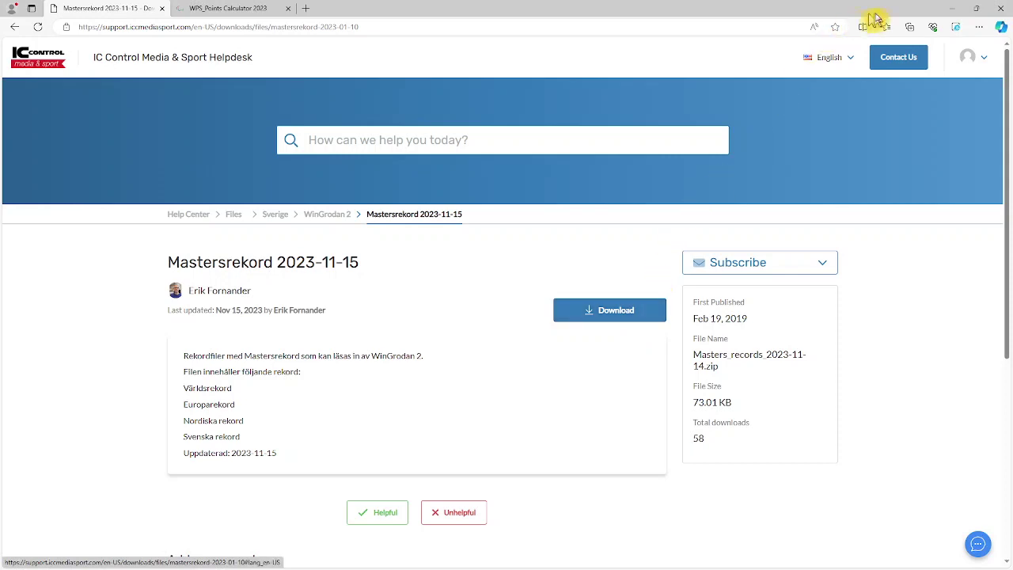
pyautogui.click(956, 10)
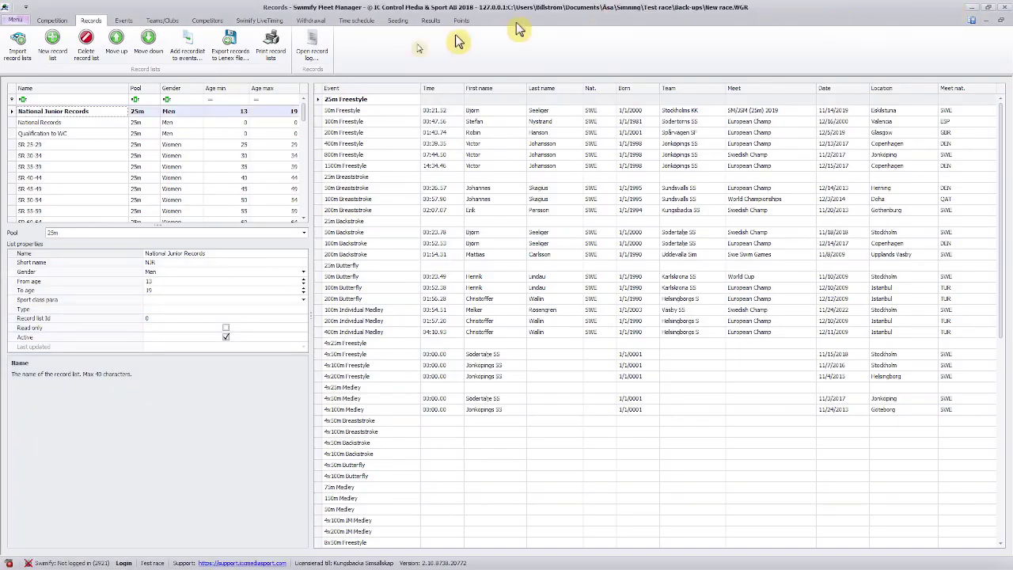
# - Import the record lists from Masters_Swedish_records_25m.csv as a CSV Masters record file
pyautogui.click(22, 58)
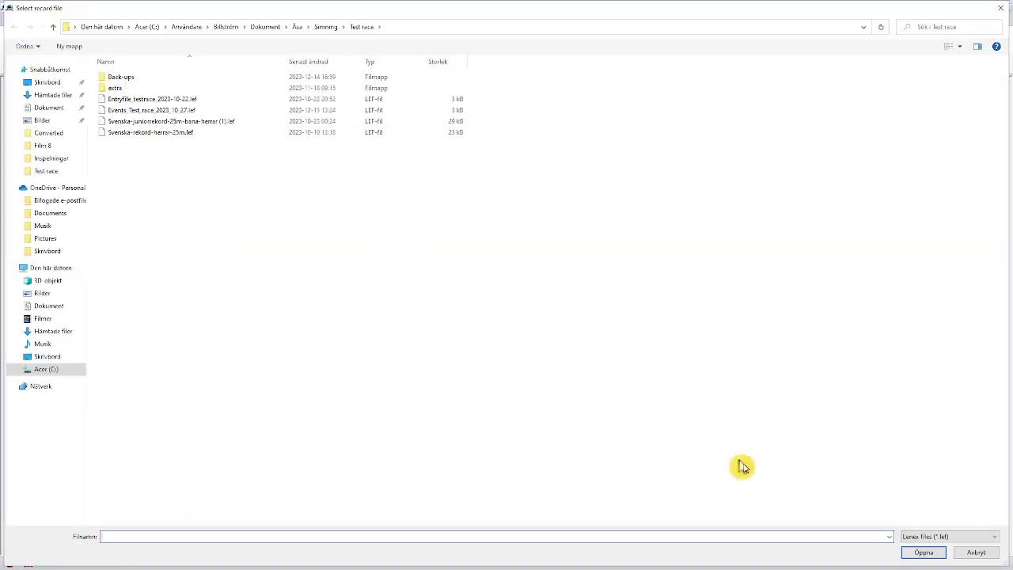
pyautogui.click(929, 538)
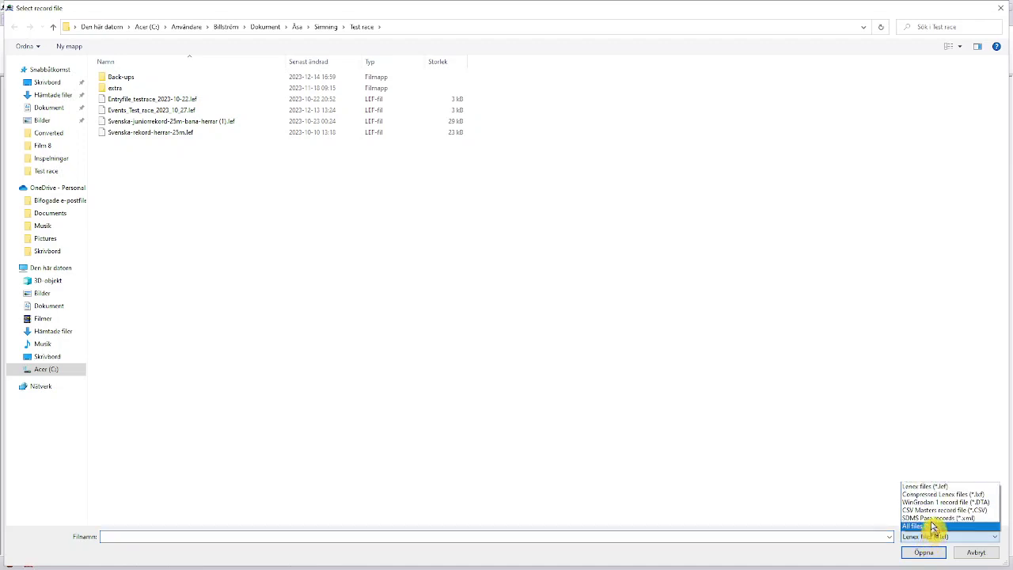
pyautogui.click(937, 516)
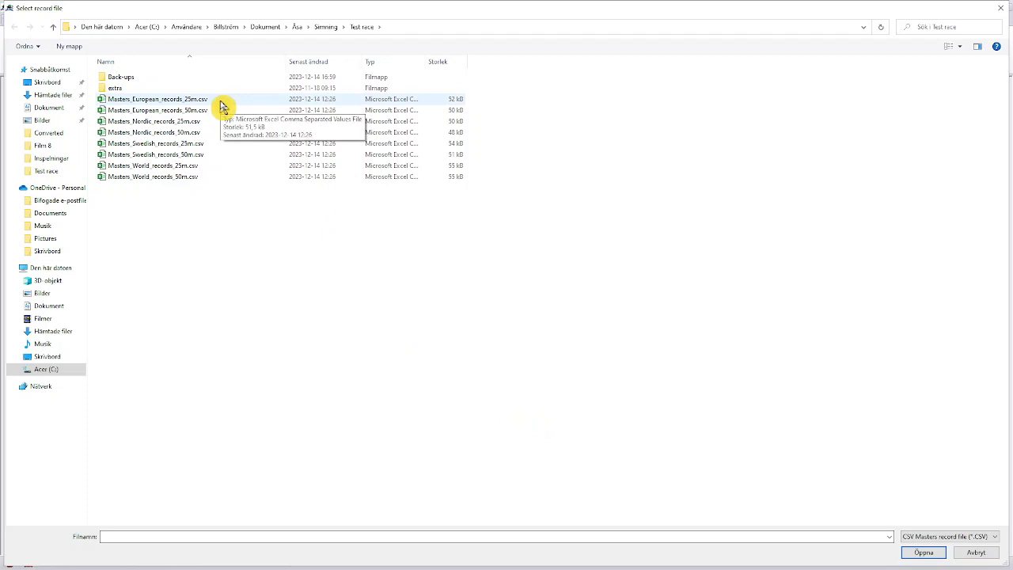
pyautogui.click(188, 145)
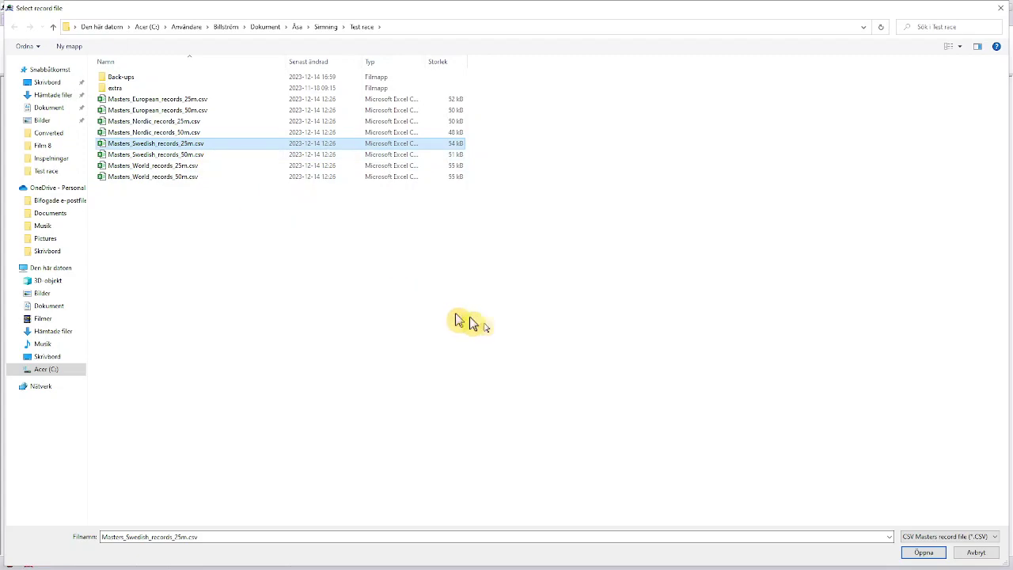
pyautogui.click(946, 556)
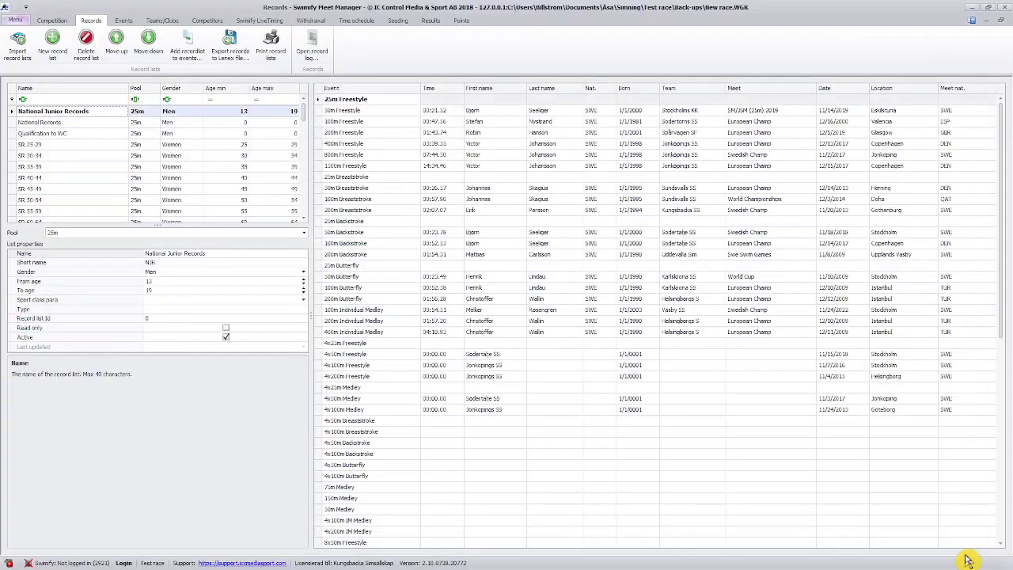
# - Mark the women's 25m record list SR 25-29 as read only
pyautogui.click(65, 146)
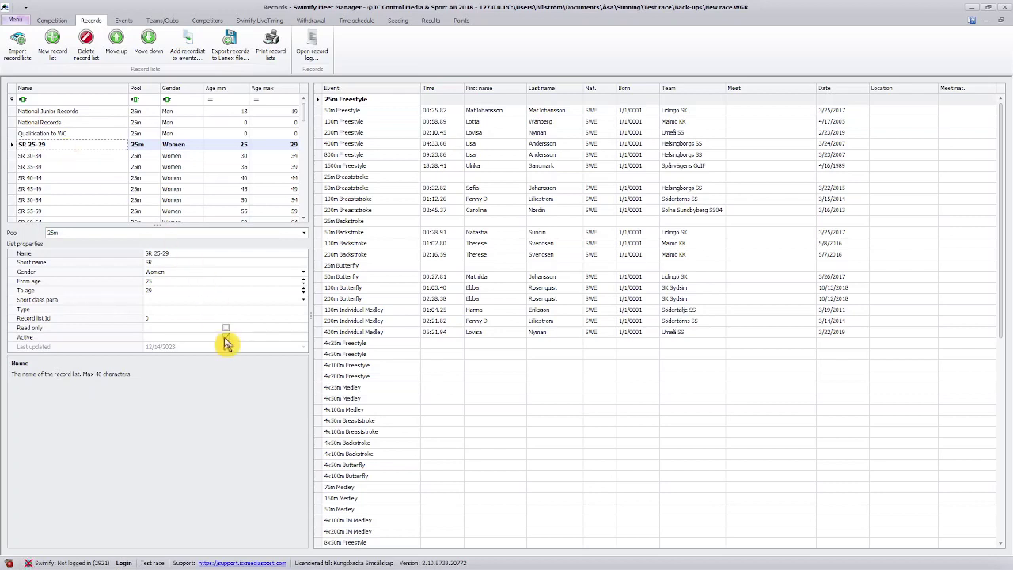
pyautogui.click(225, 329)
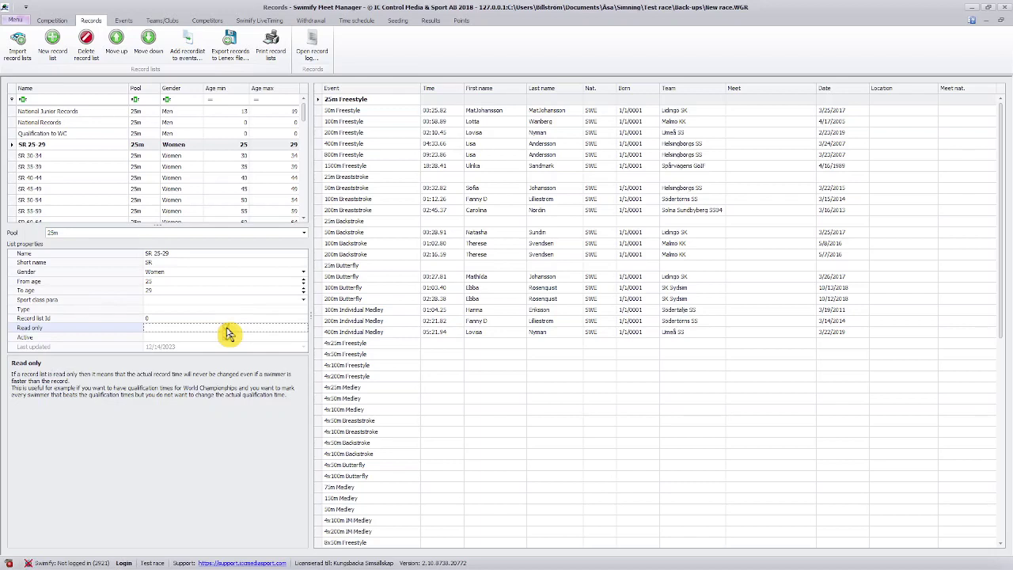
# - Import the Masters AQUA base times from the file Masters_World_records_25m.csv
pyautogui.click(466, 23)
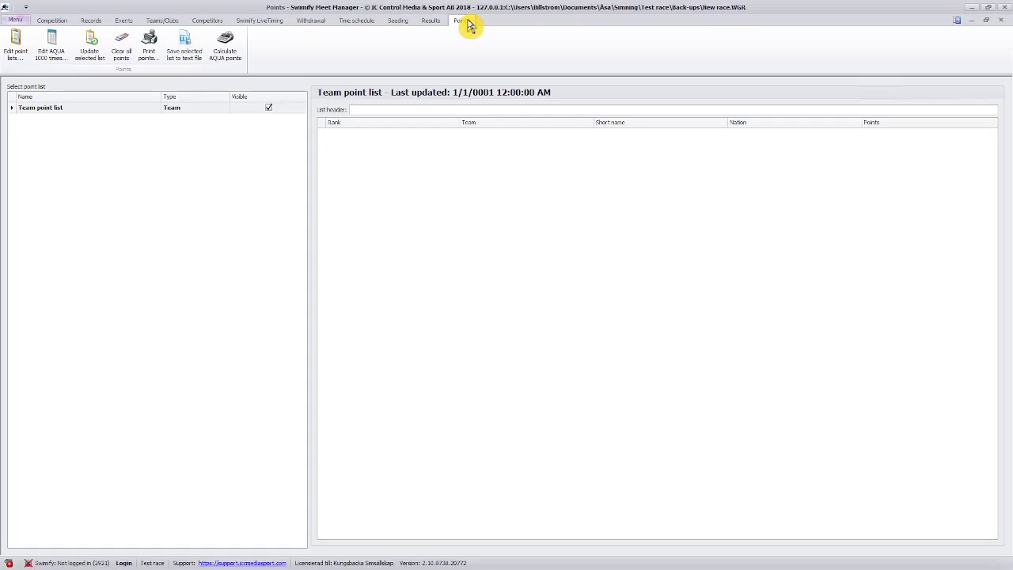
pyautogui.click(52, 65)
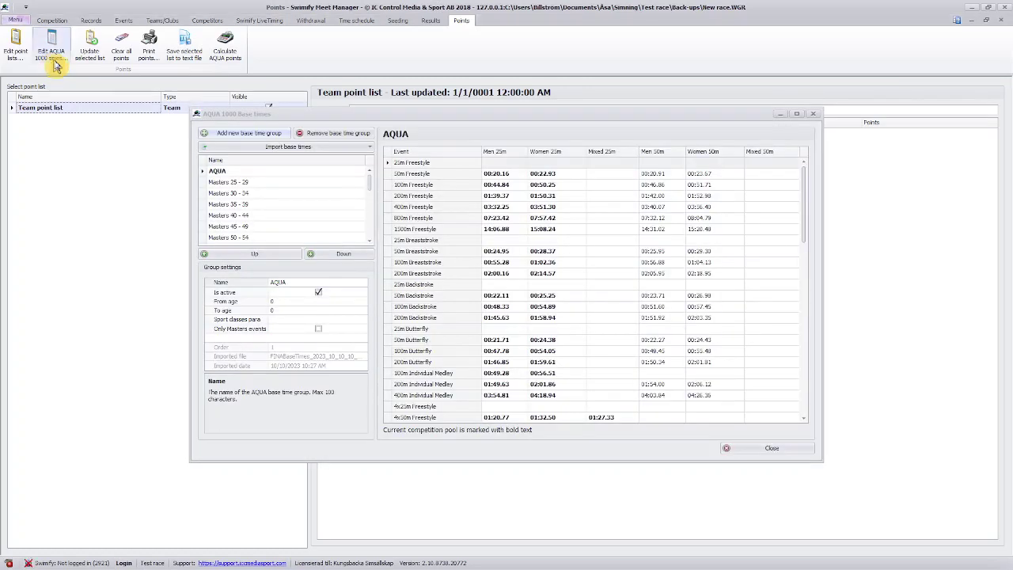
pyautogui.click(363, 150)
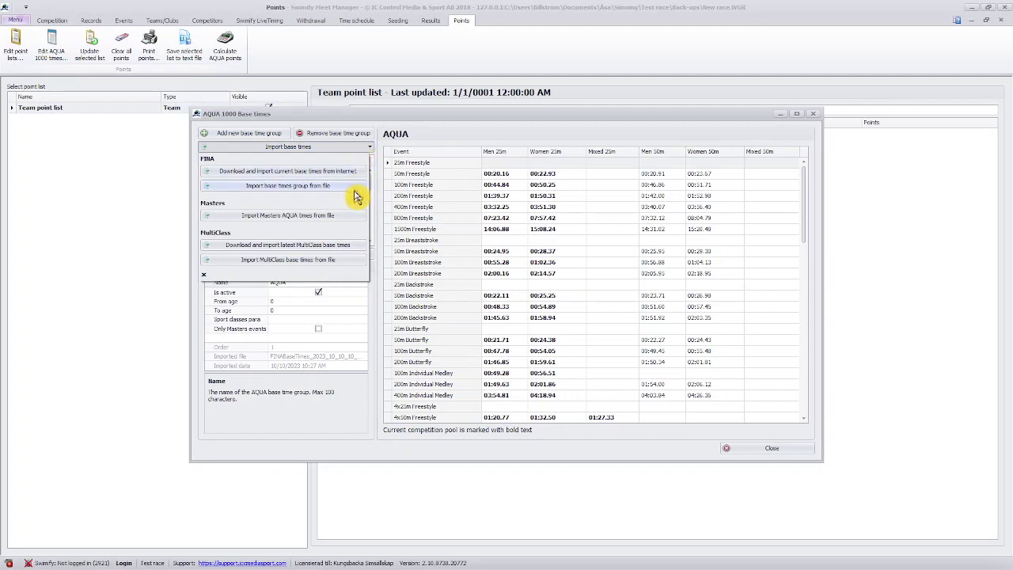
pyautogui.click(351, 221)
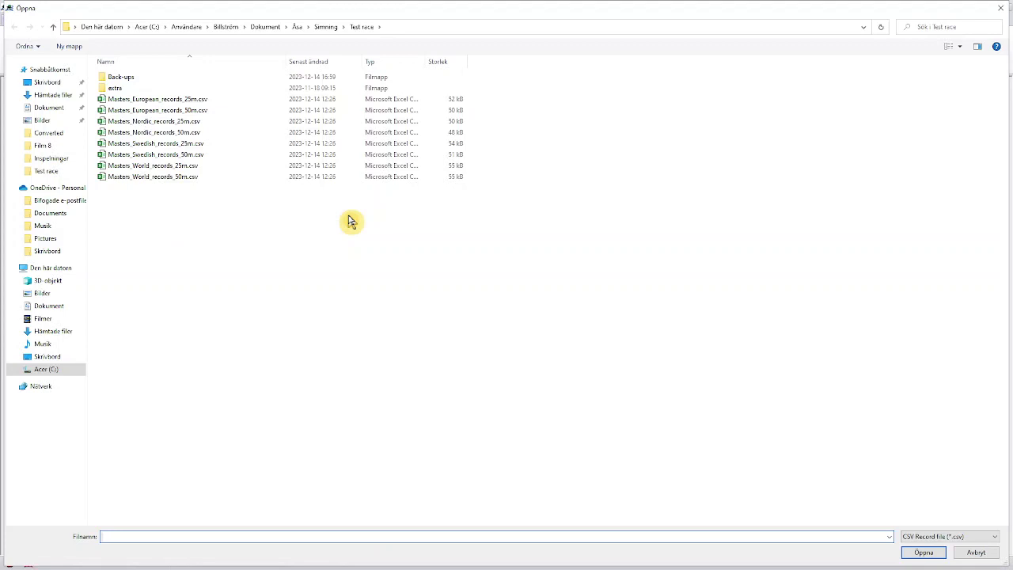
pyautogui.click(169, 167)
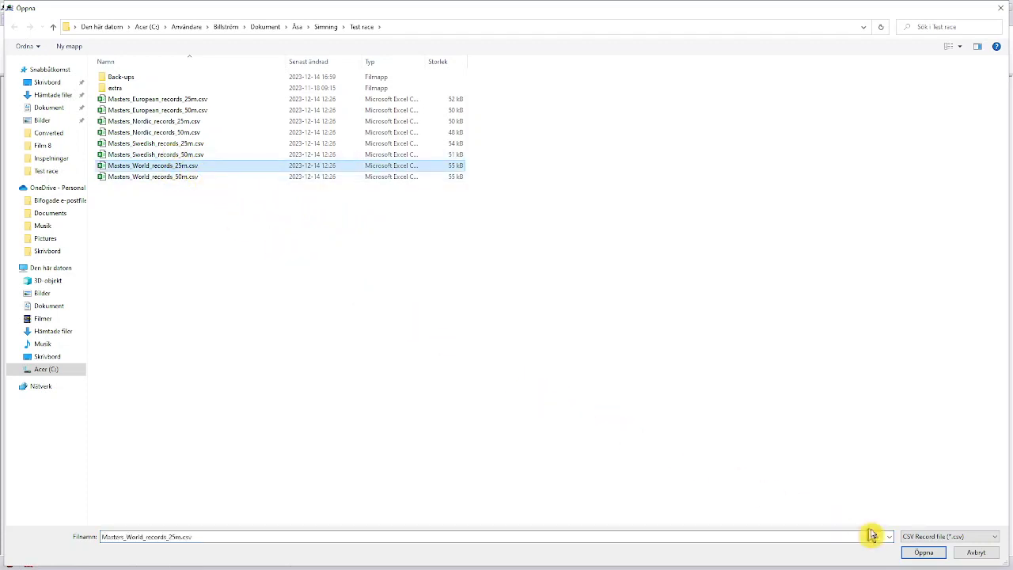
pyautogui.click(944, 554)
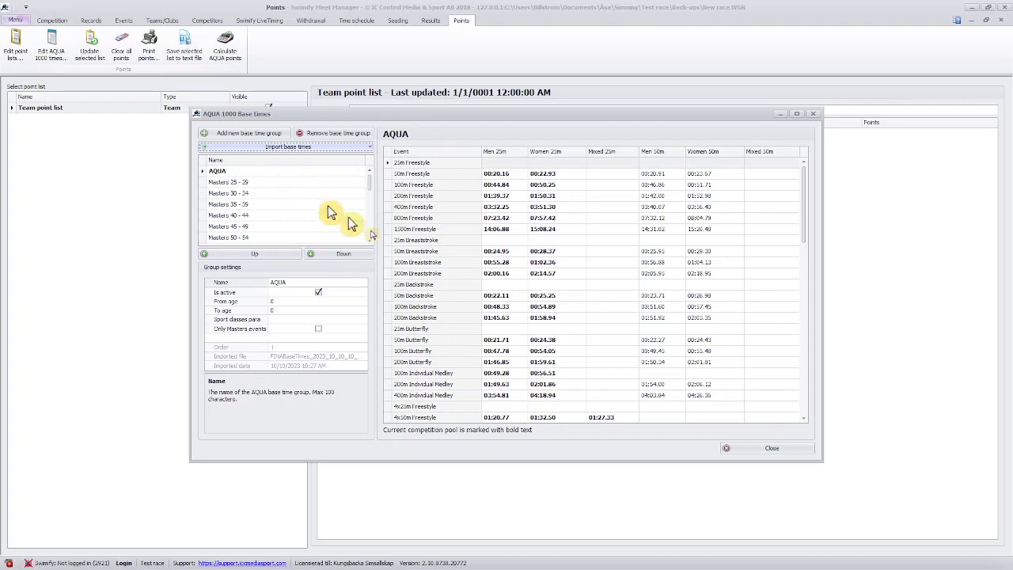
pyautogui.click(748, 450)
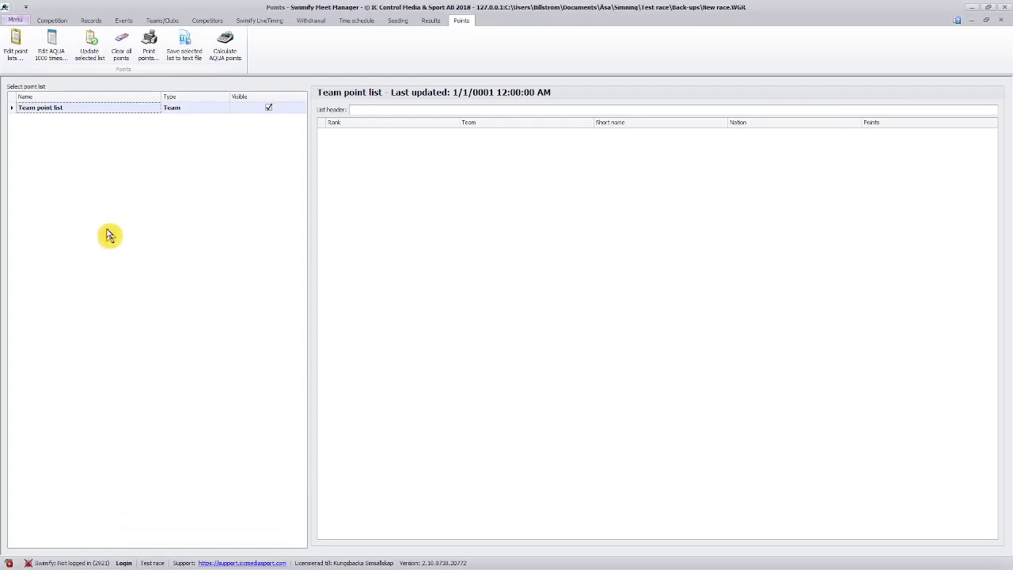
# - Set the team point list's type to Masters and select its maximum relays per team/club setting
pyautogui.click(17, 55)
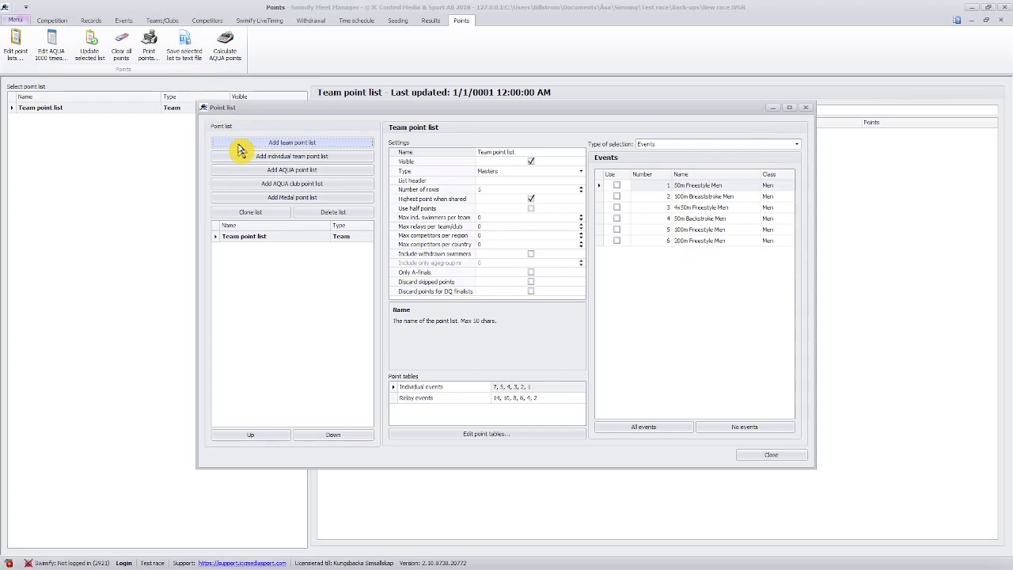
pyautogui.click(579, 171)
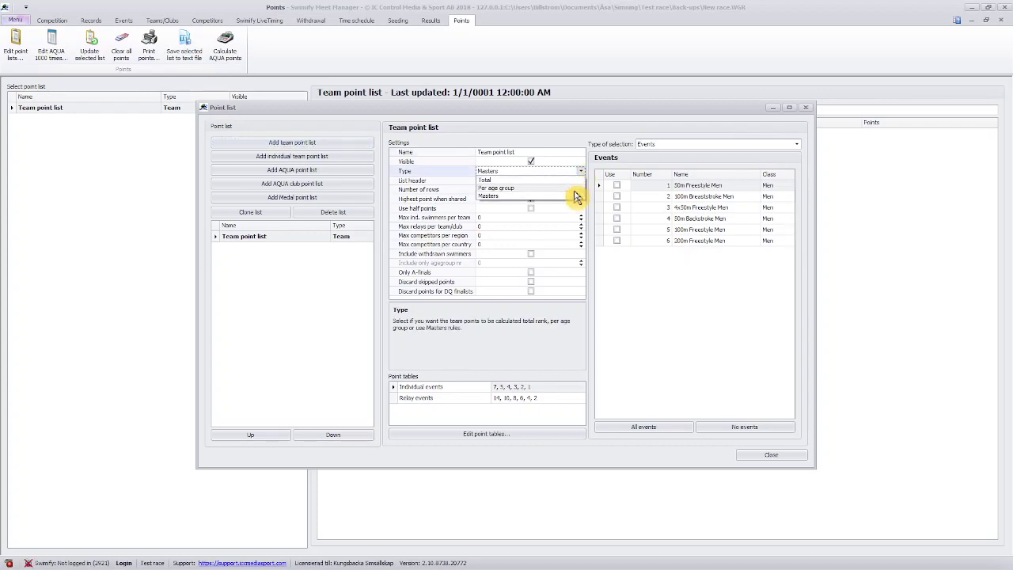
pyautogui.click(574, 197)
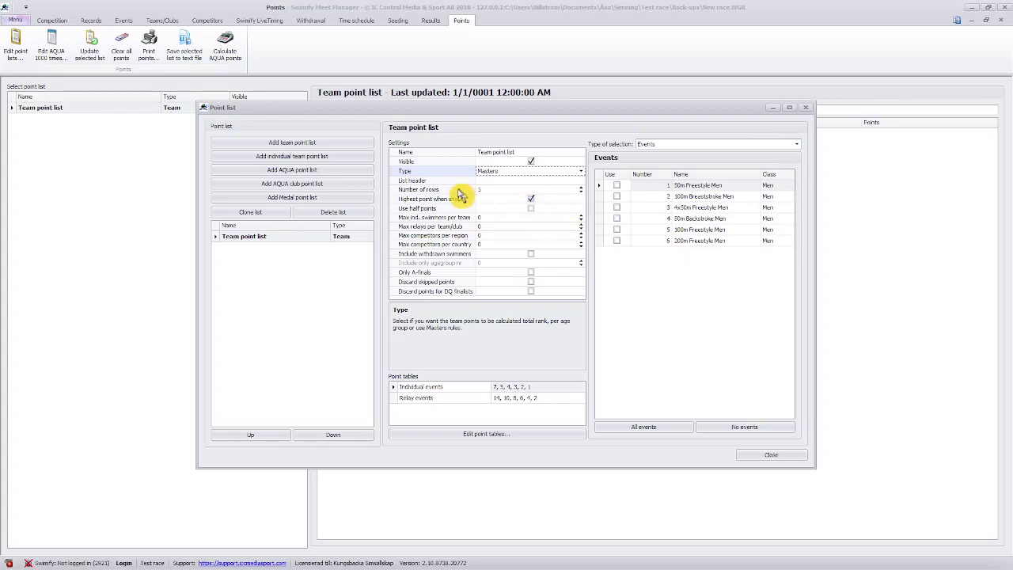
pyautogui.click(442, 228)
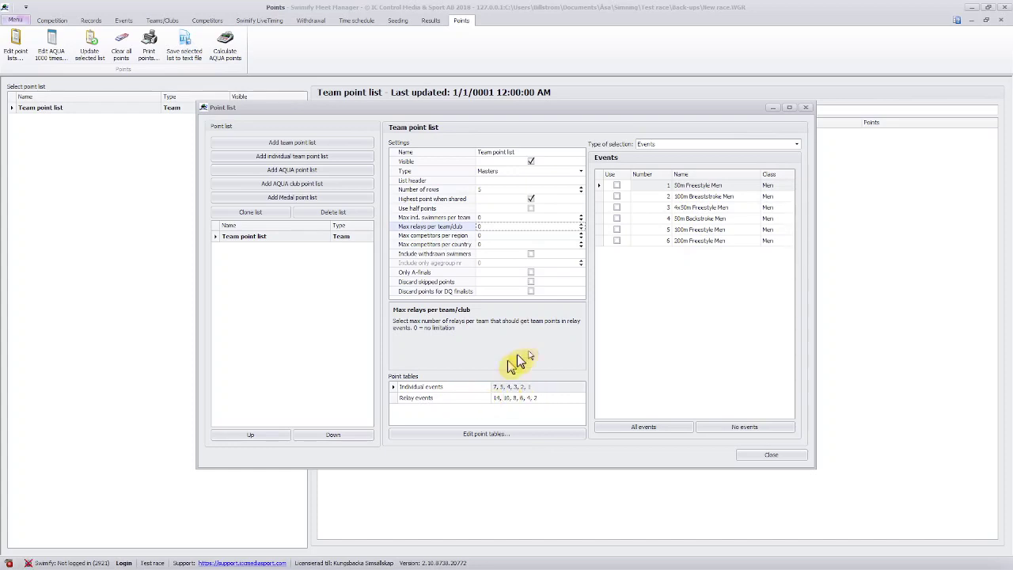
# - Include events 1, 2, 4, 5 and 6 in the individual events point table and 4x50m Freestyle Men in the relay events table
pyautogui.click(618, 188)
pyautogui.click(618, 188)
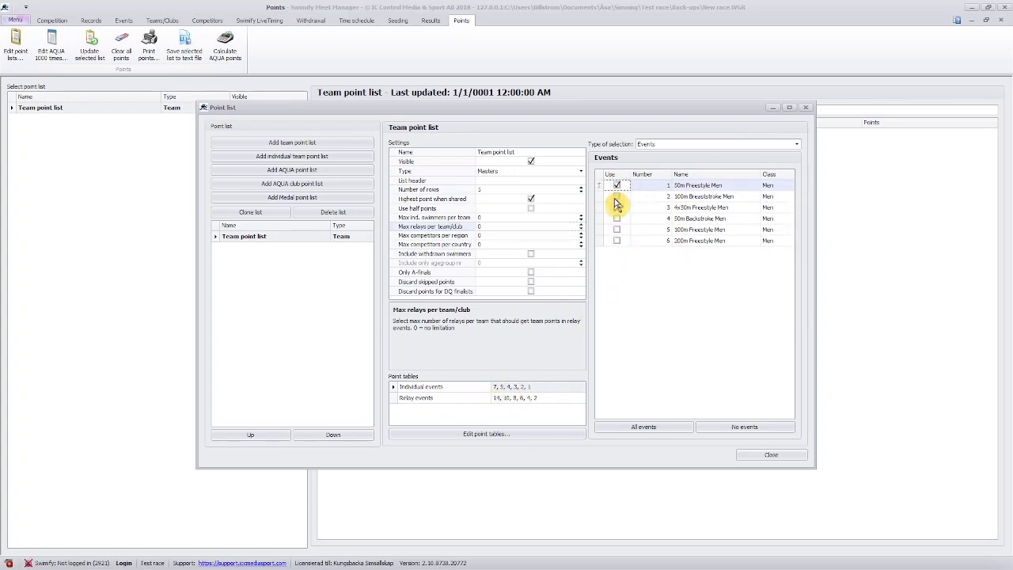
pyautogui.click(618, 197)
pyautogui.click(618, 218)
pyautogui.click(617, 229)
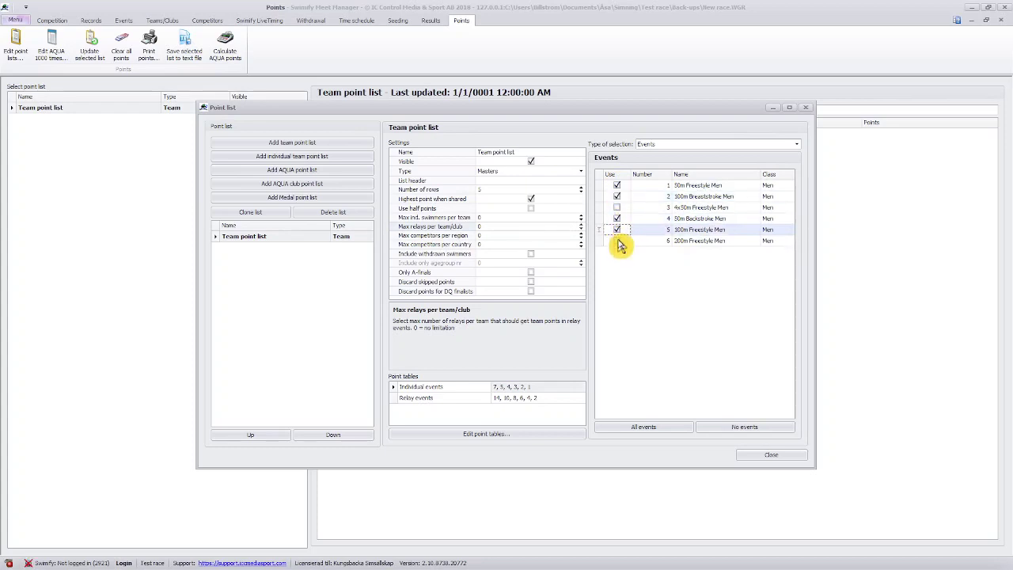
pyautogui.click(617, 240)
pyautogui.click(440, 400)
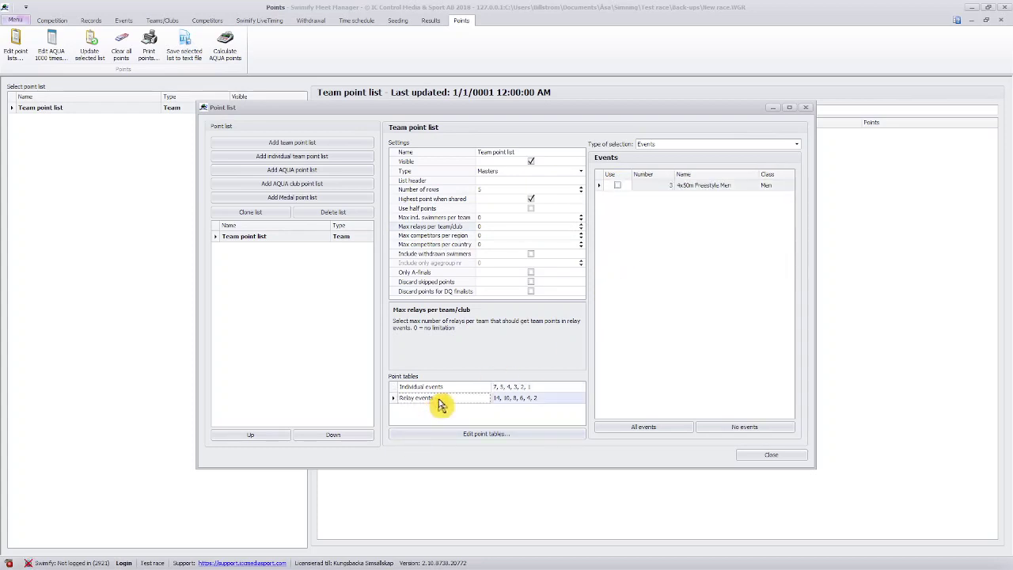
pyautogui.click(619, 189)
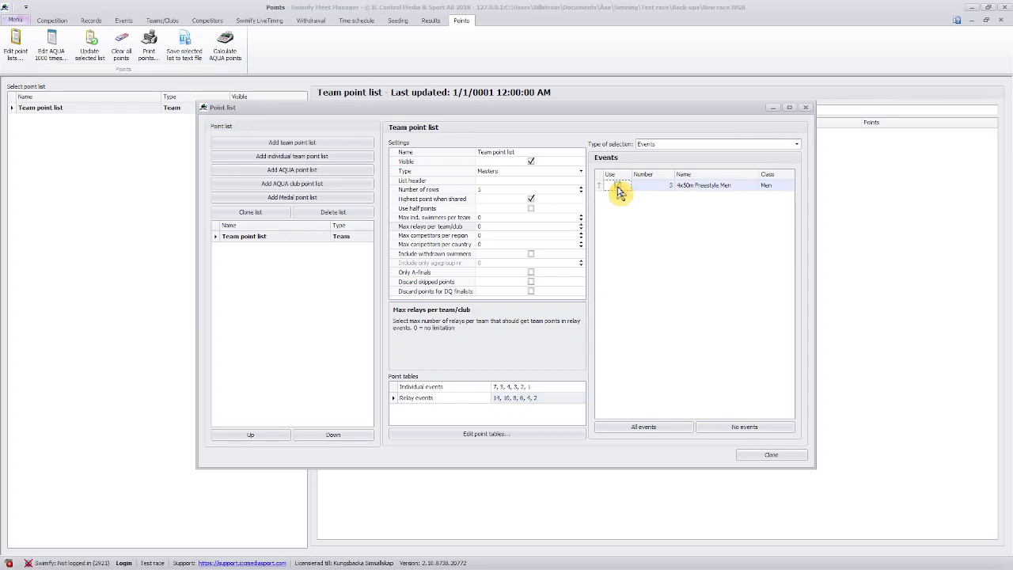